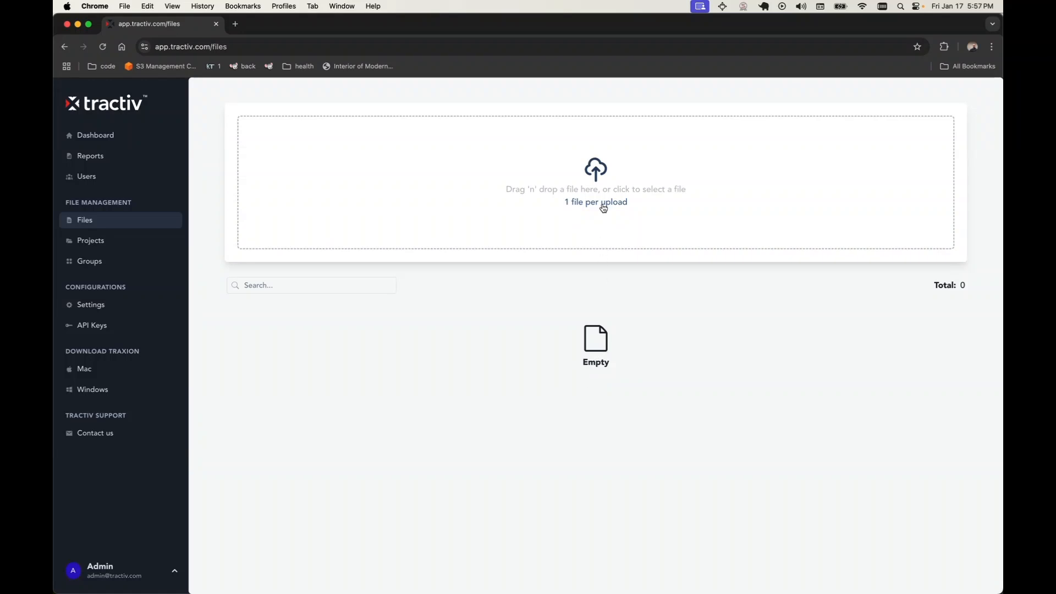
# Upload TractivLogo.png from the Downloads folder and review the uploaded file's information.
pyautogui.click(603, 200)
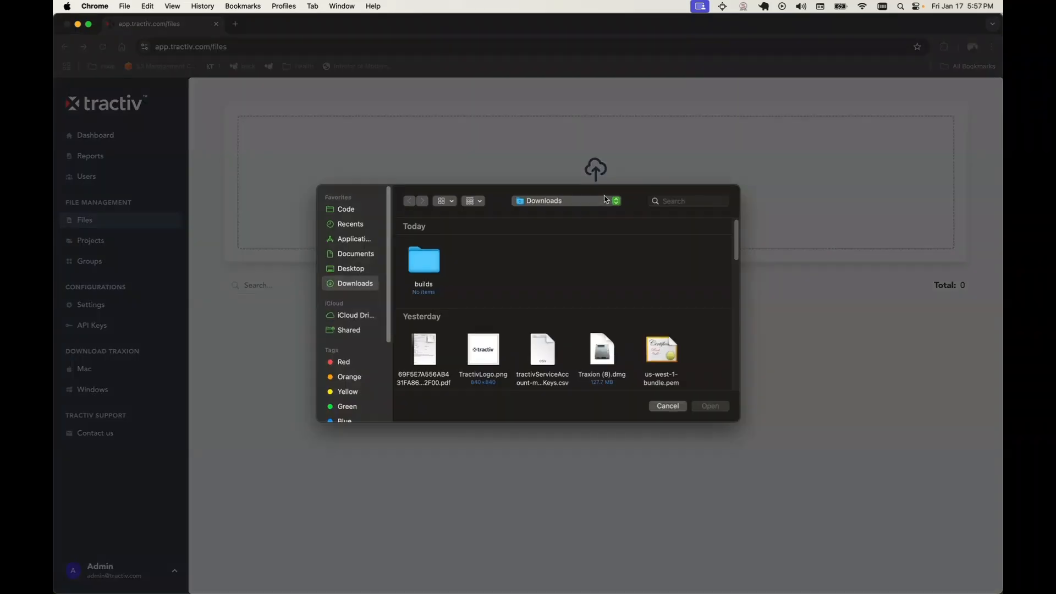
pyautogui.doubleClick(495, 353)
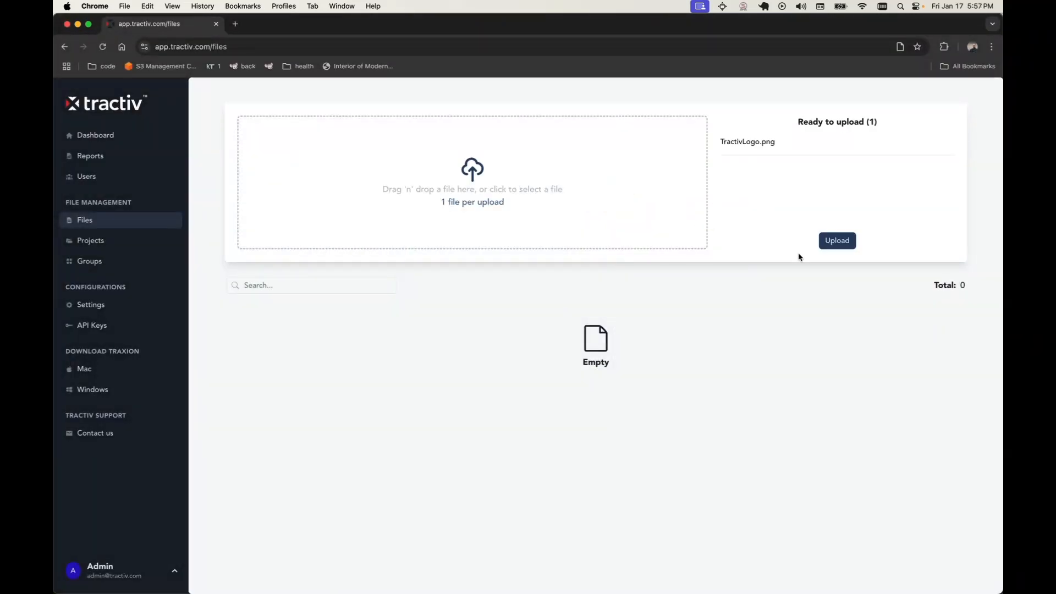
pyautogui.click(829, 242)
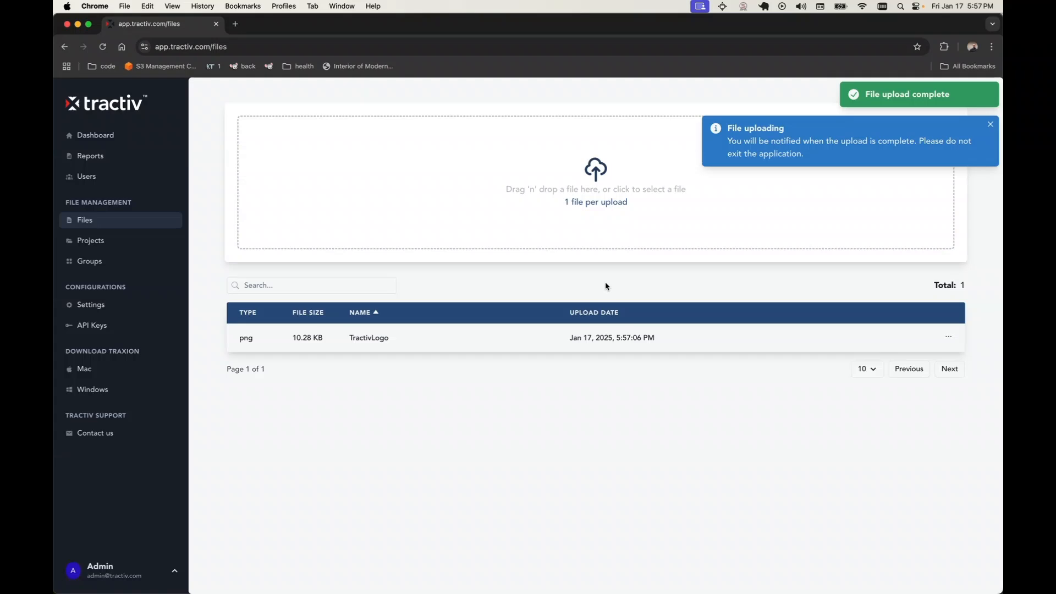
pyautogui.click(357, 340)
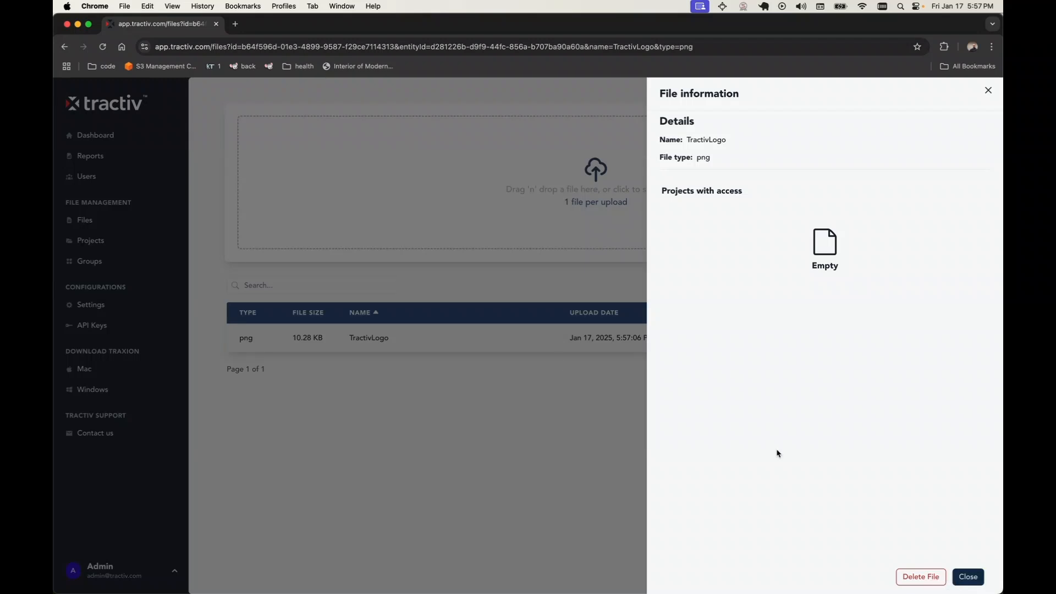
pyautogui.click(482, 416)
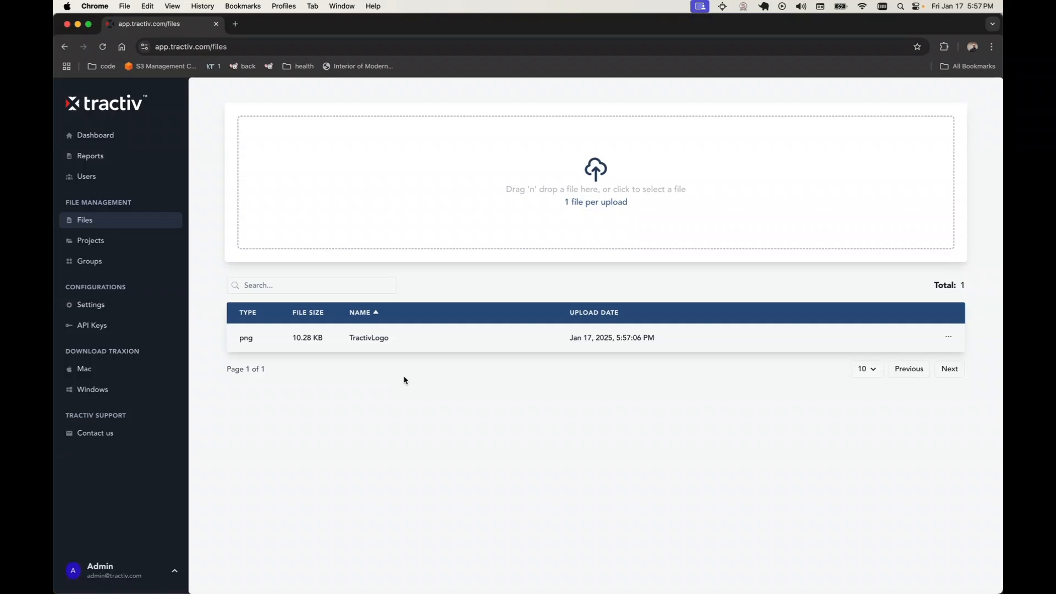
# Create a new project named Project1.
pyautogui.click(96, 243)
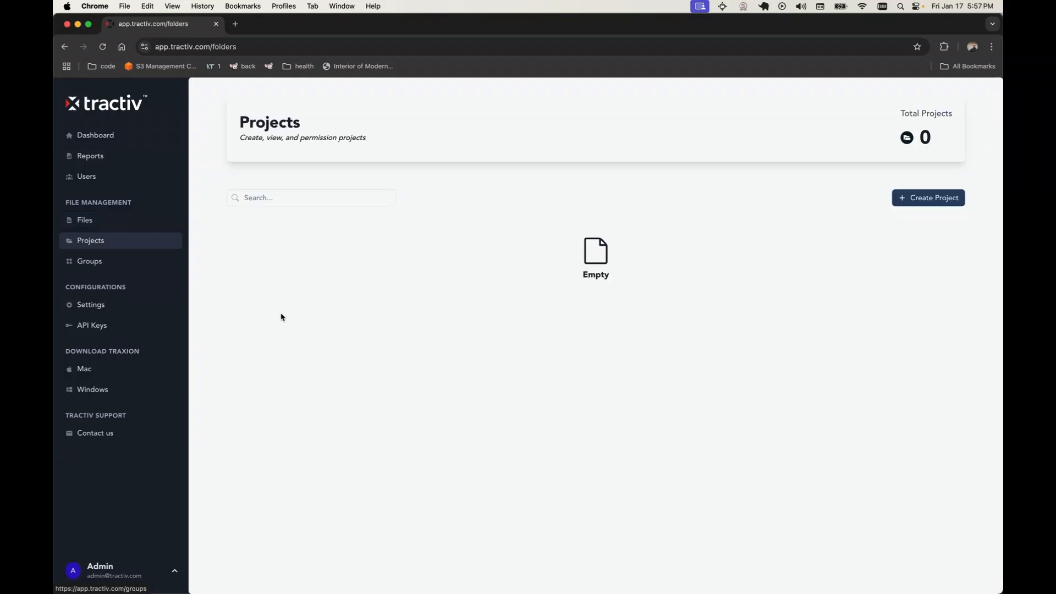
pyautogui.click(947, 205)
pyautogui.click(500, 175)
pyautogui.write('Project1')
pyautogui.press('Return')
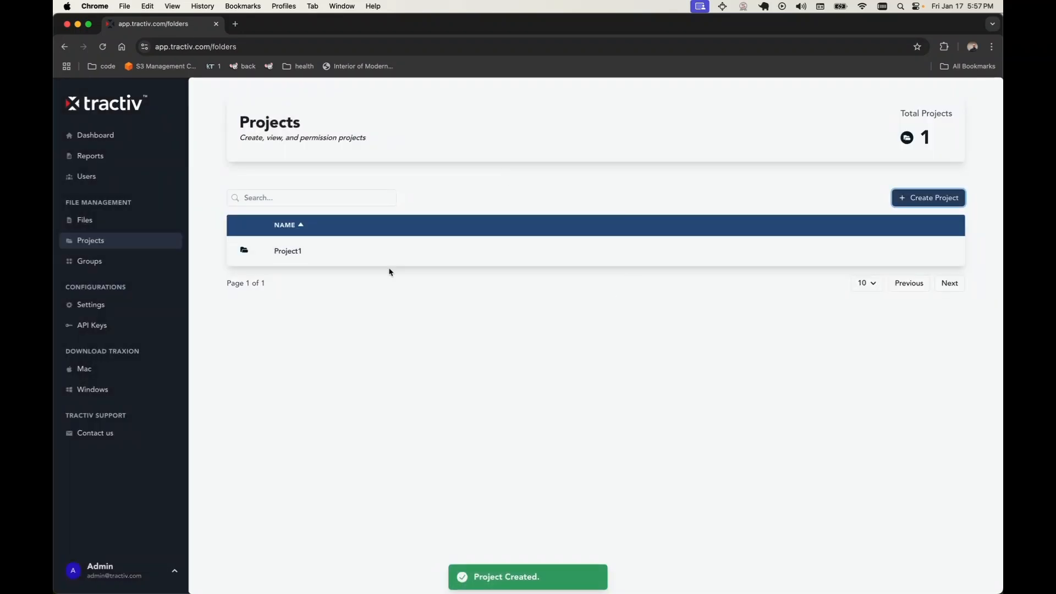
# Add the TractivLogo file to Project1.
pyautogui.click(382, 257)
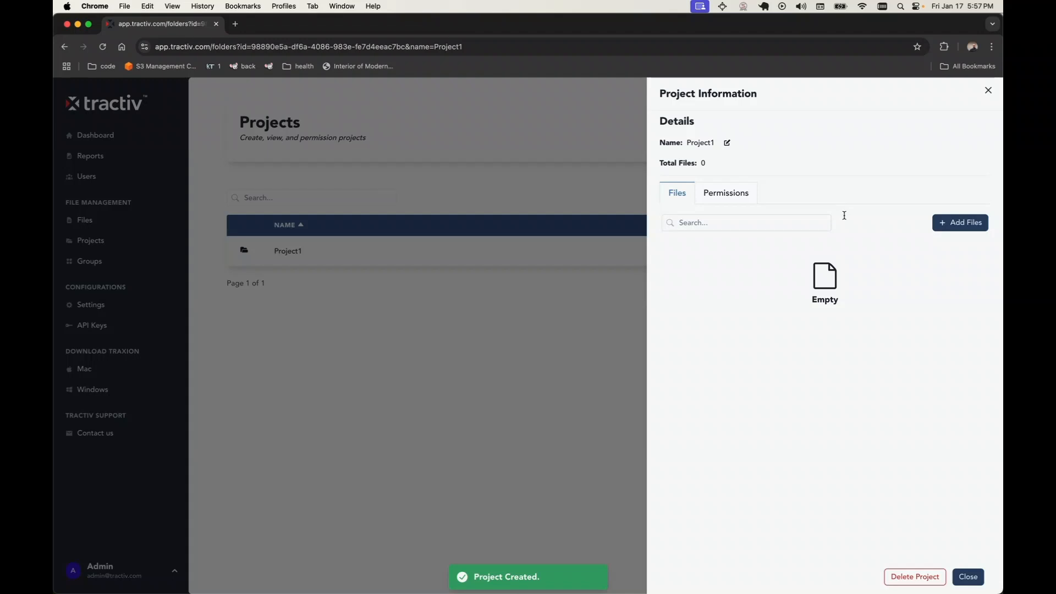
pyautogui.click(960, 222)
pyautogui.click(455, 172)
pyautogui.click(452, 190)
pyautogui.click(471, 172)
pyautogui.click(476, 190)
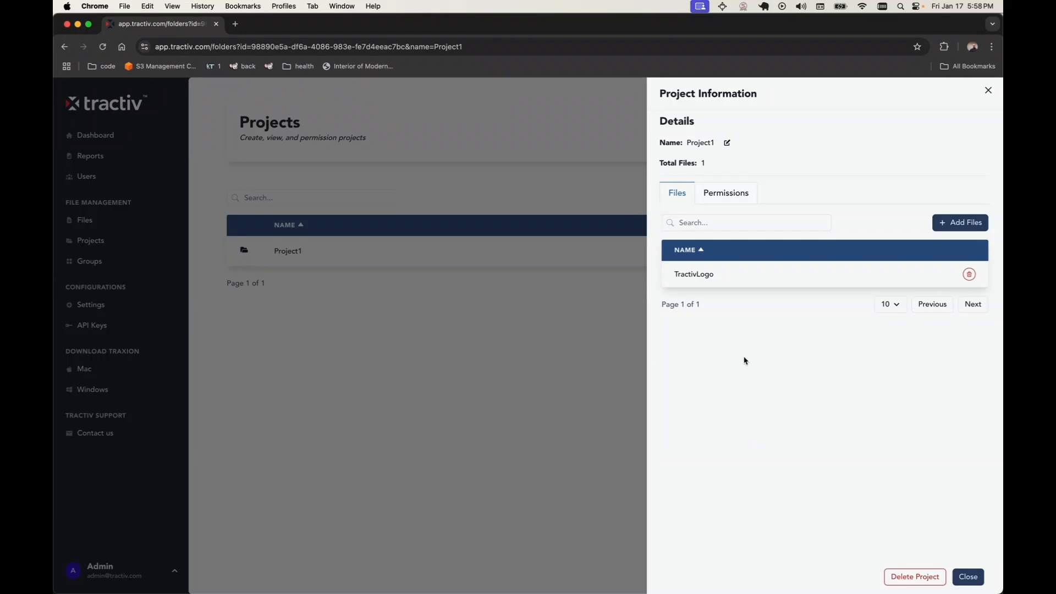
# Start a new user permission on Project1 and select the non-admin user for it.
pyautogui.click(732, 197)
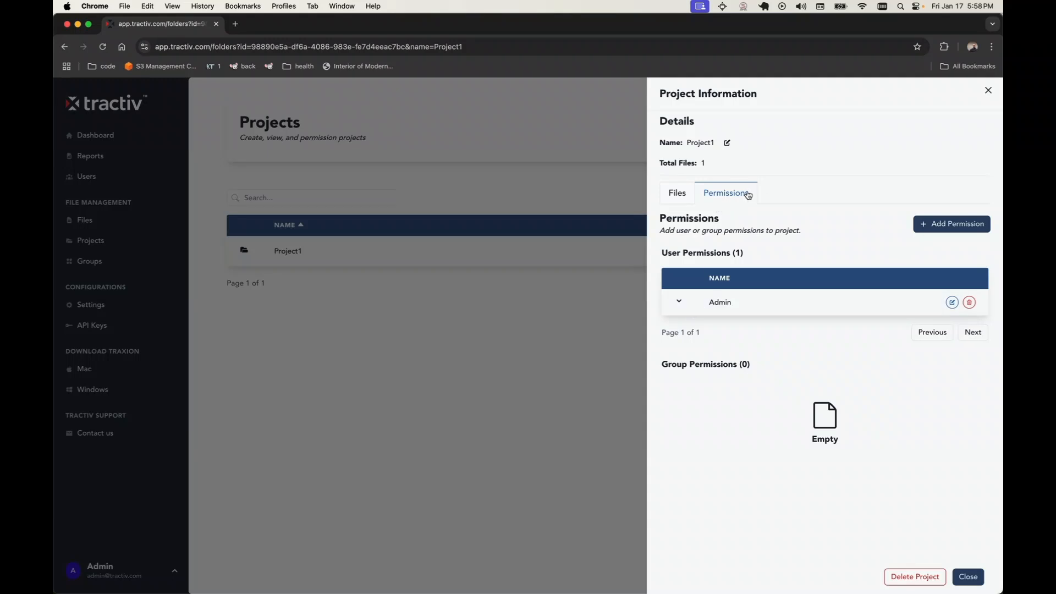
pyautogui.click(940, 223)
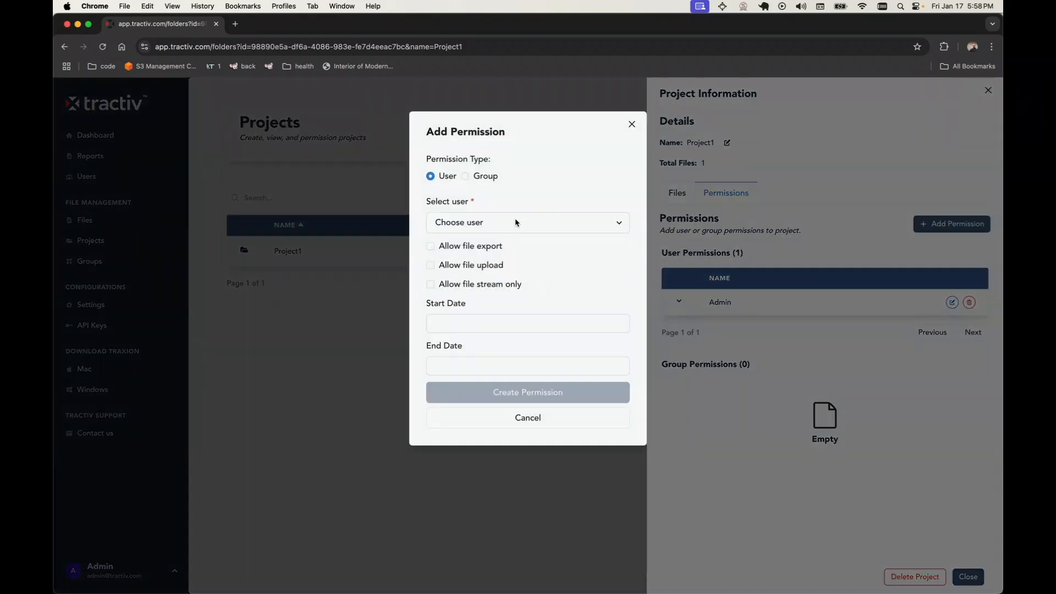
pyautogui.click(480, 223)
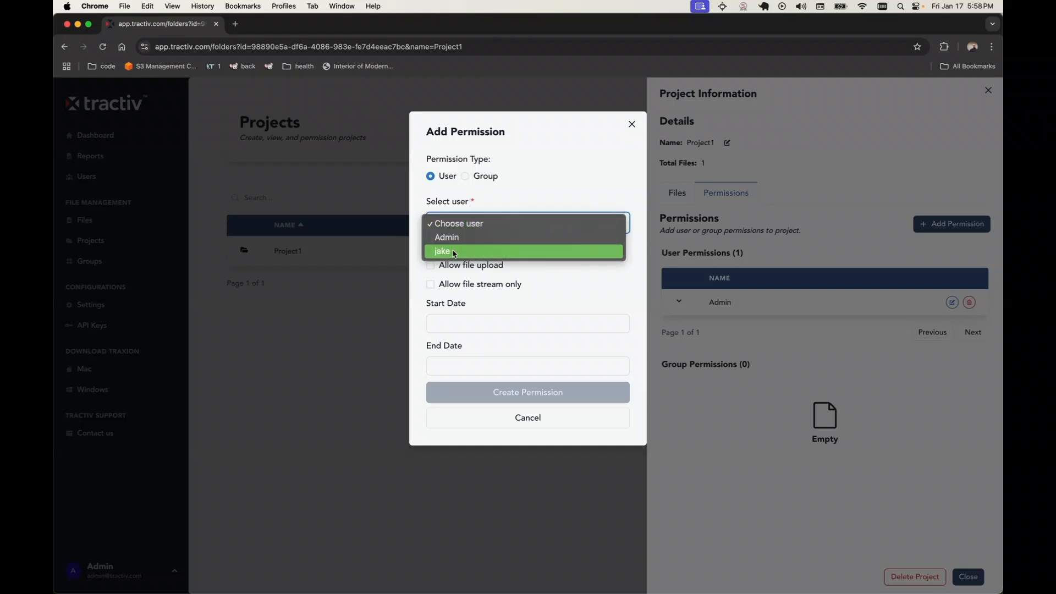
pyautogui.click(454, 252)
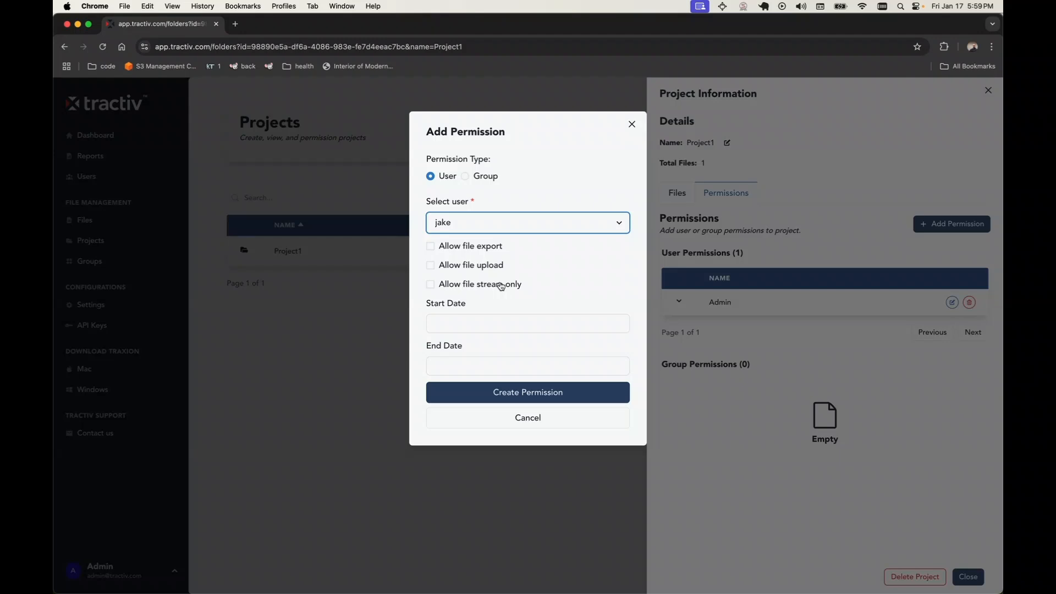
# Create the permission with file export allowed, start date 01/17/2025 and end date 01/24/2025.
pyautogui.click(497, 324)
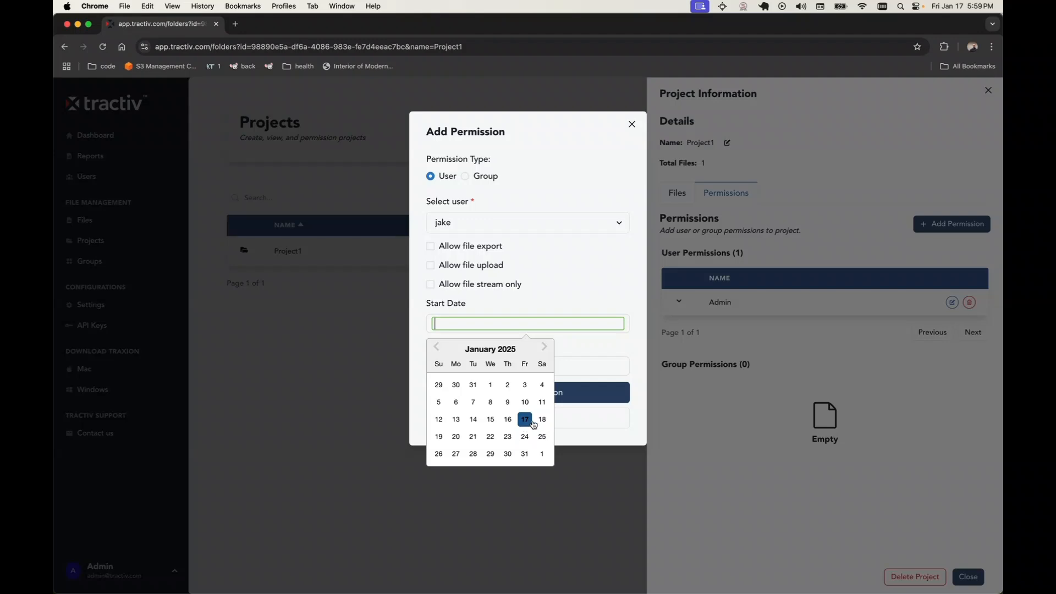
pyautogui.click(459, 437)
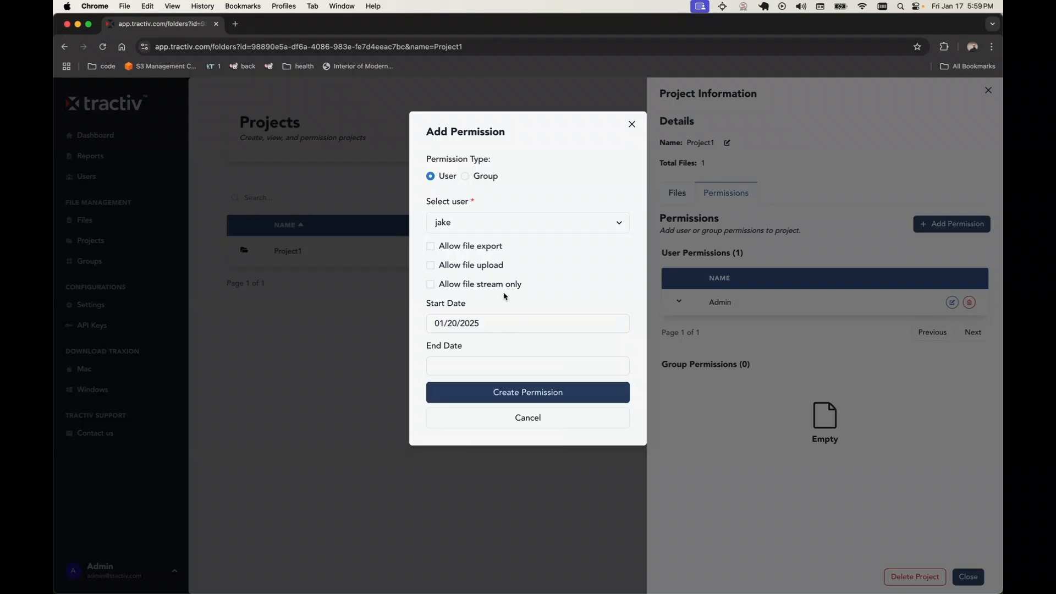
pyautogui.click(498, 325)
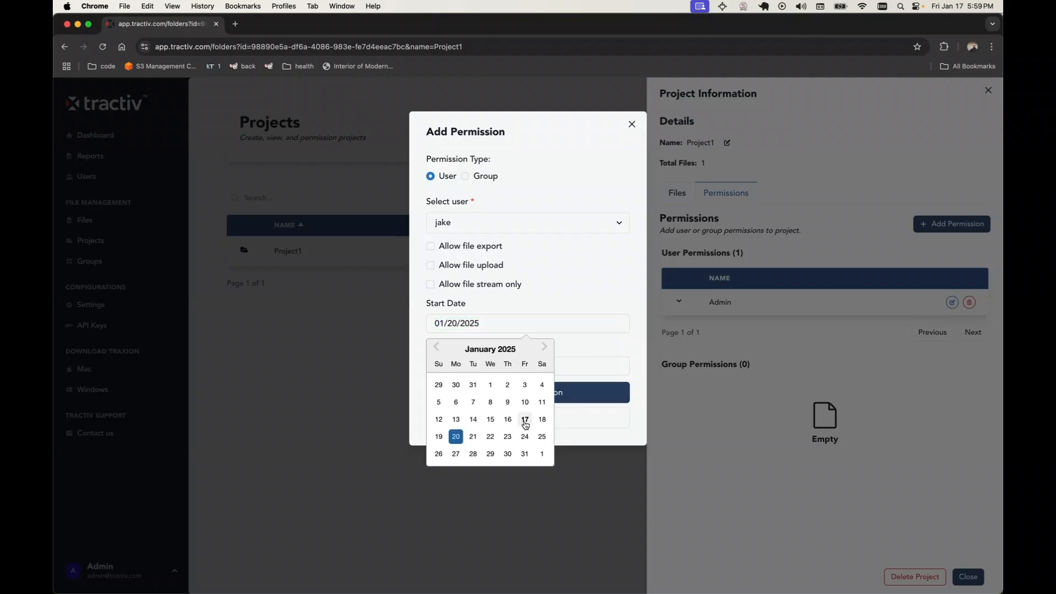
pyautogui.click(525, 423)
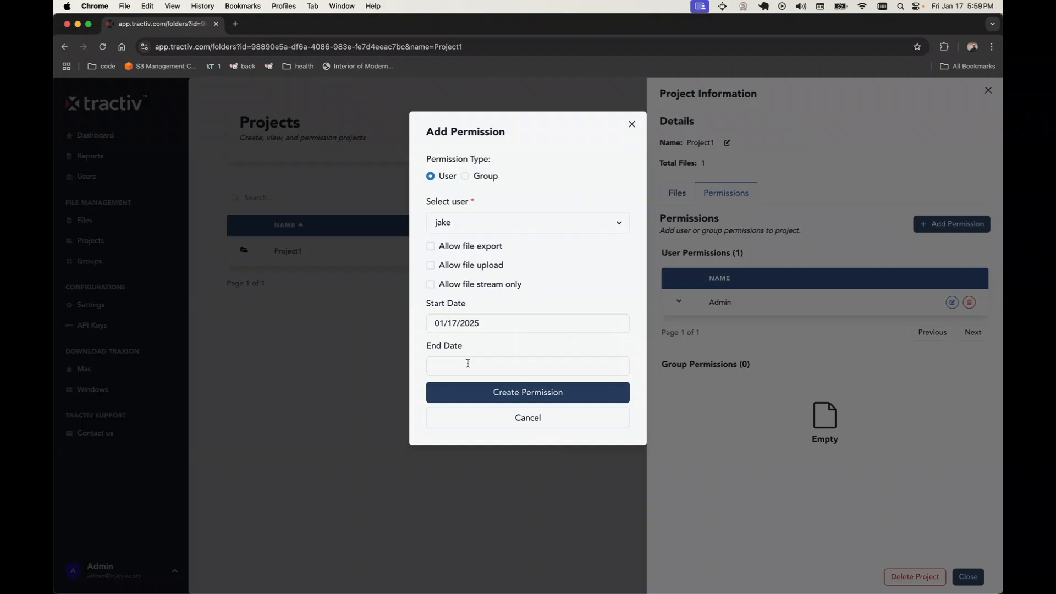
pyautogui.click(468, 364)
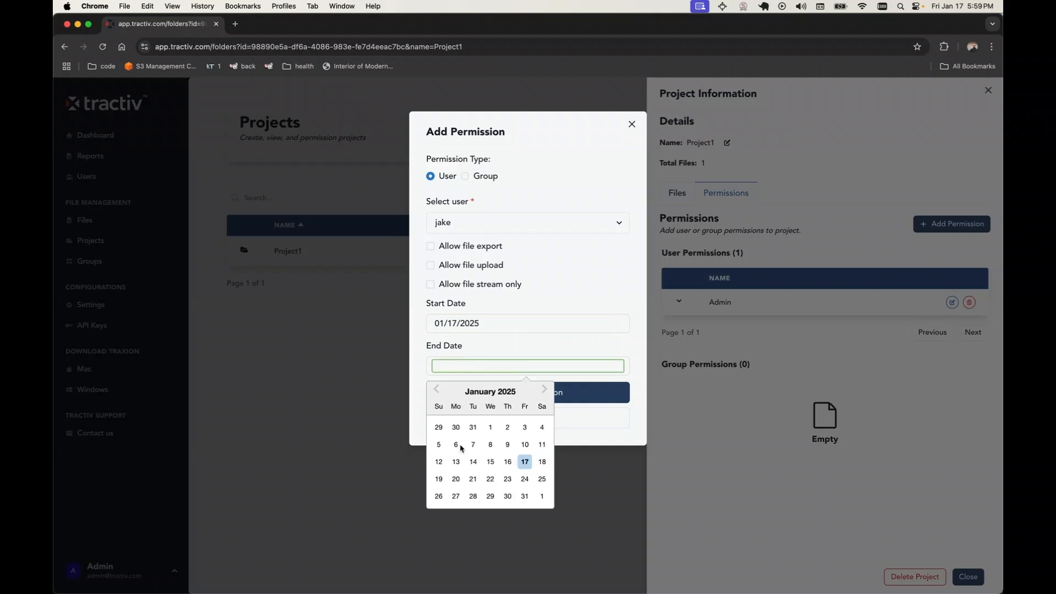
pyautogui.click(525, 479)
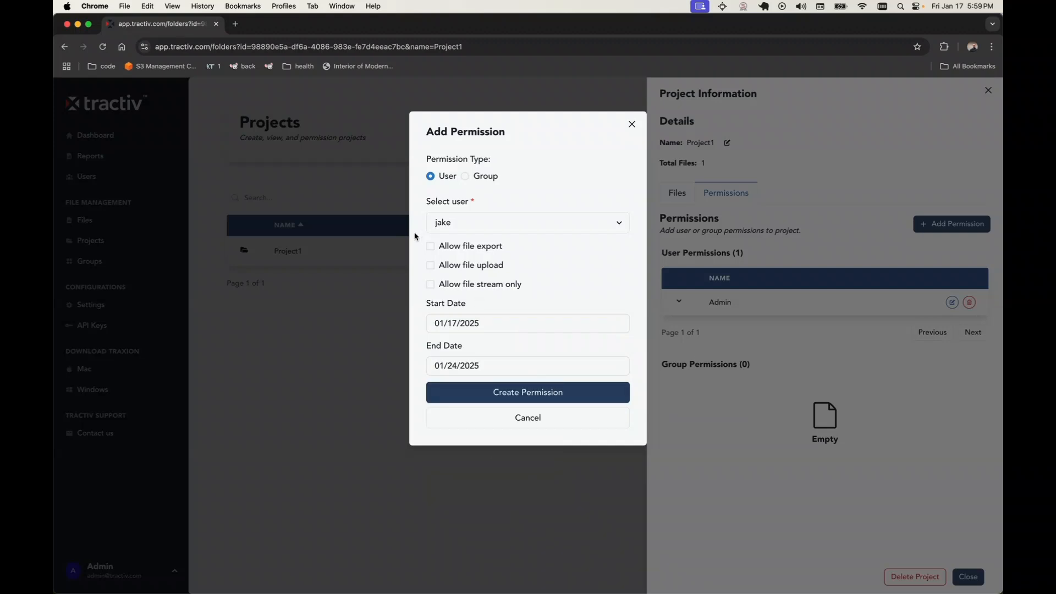
pyautogui.click(474, 249)
pyautogui.click(522, 395)
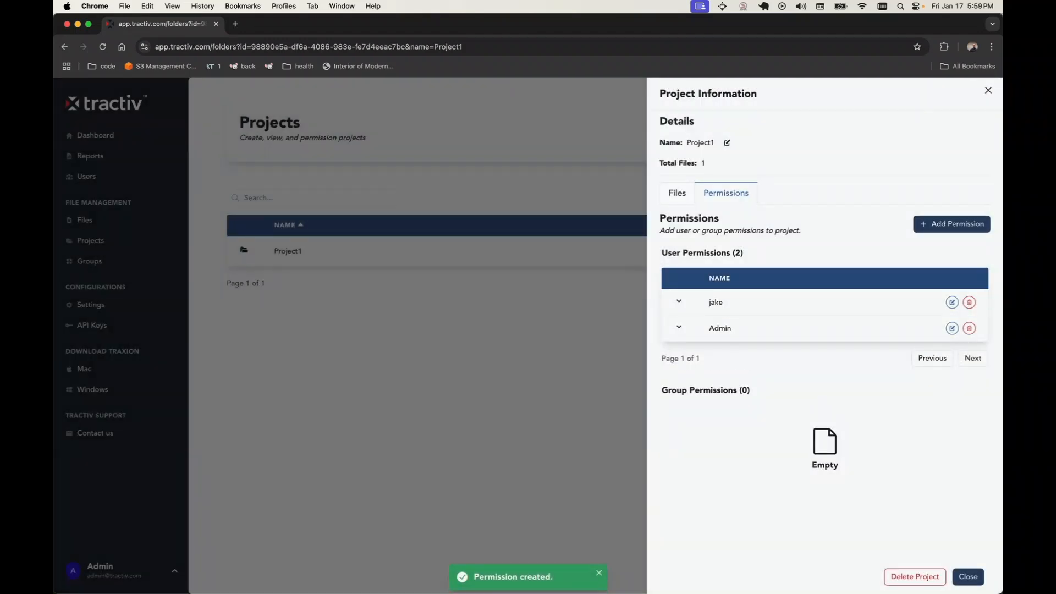
# Switch to the Traxion desktop app and export TractivLogo.png from the project into the builds folder.
pyautogui.click(700, 6)
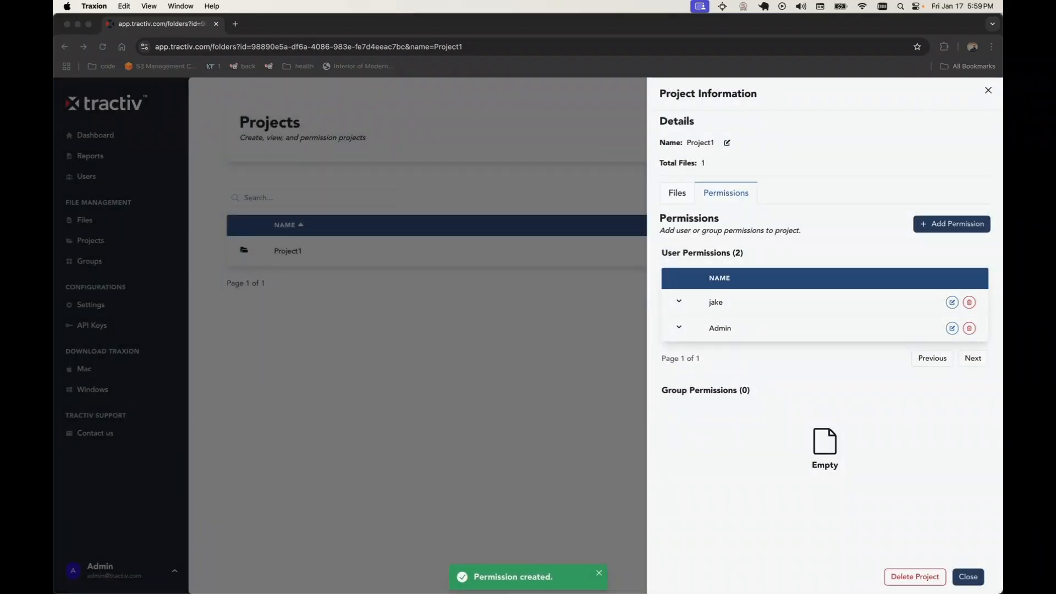
pyautogui.moveTo(53, 328); pyautogui.dragTo(765, 341)
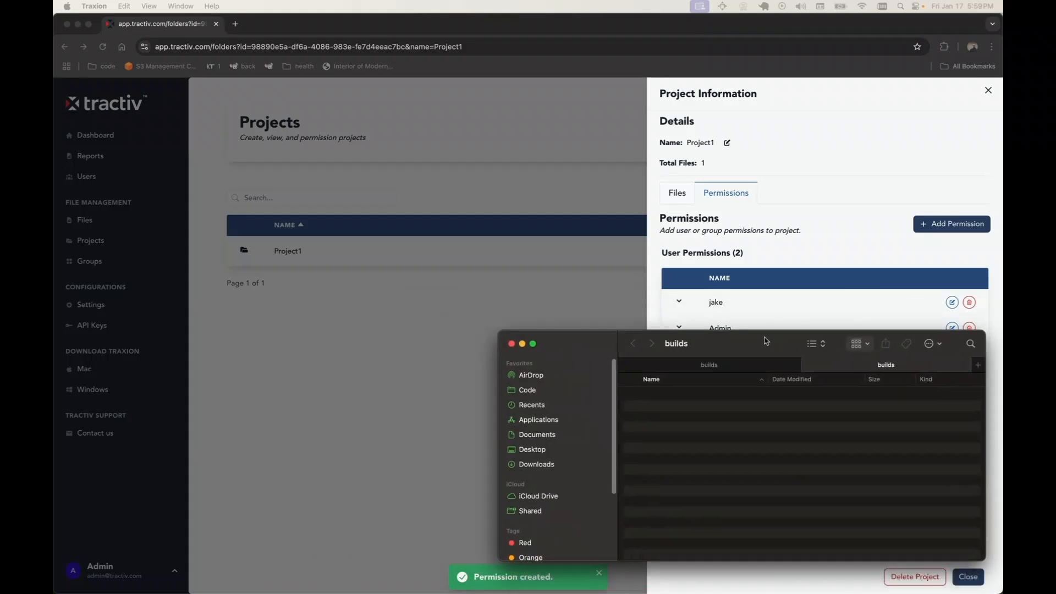
pyautogui.click(337, 67)
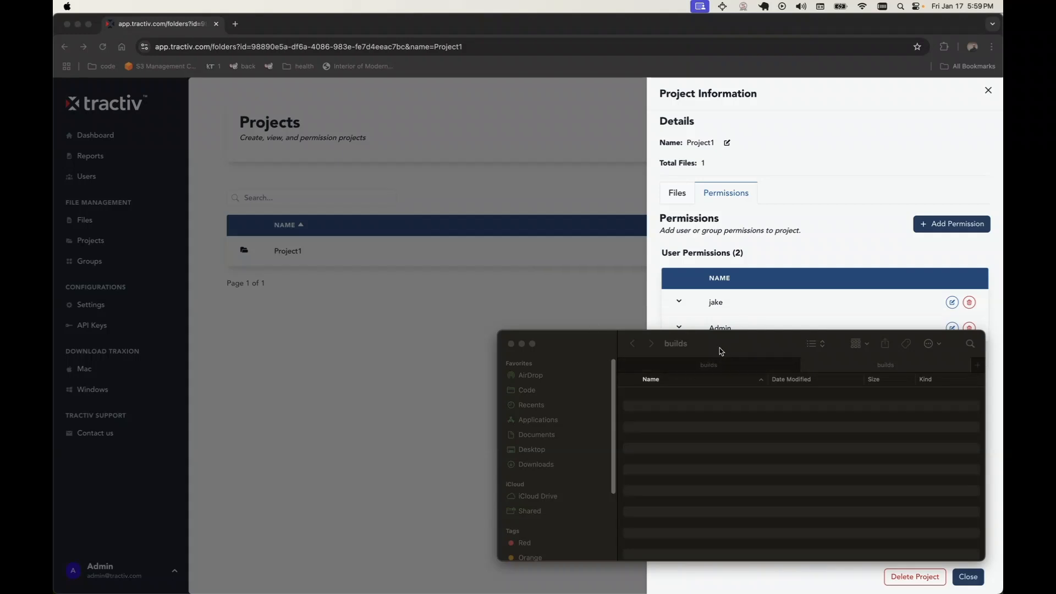
pyautogui.click(725, 455)
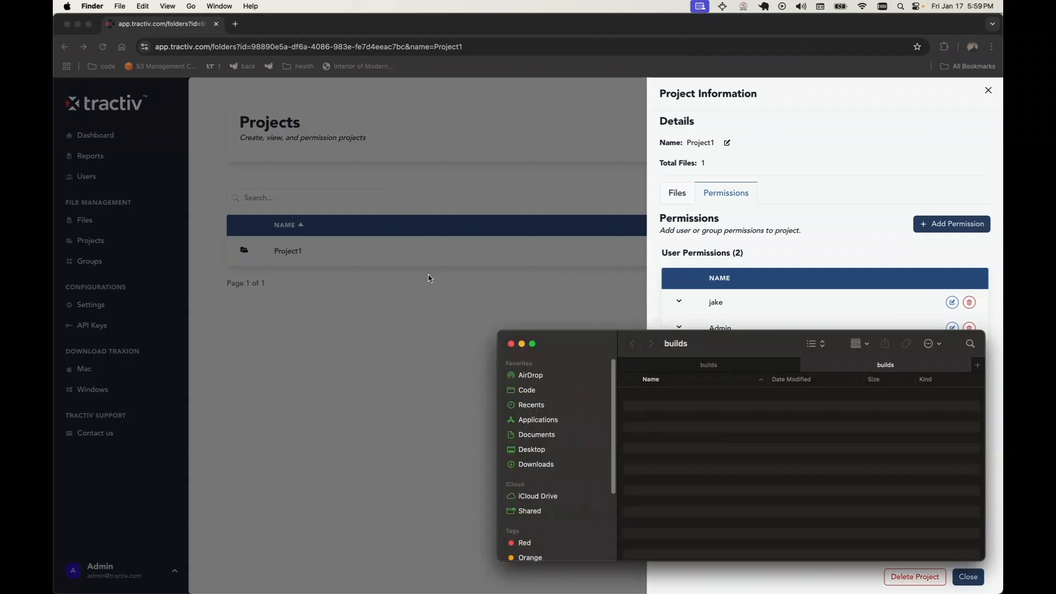
pyautogui.click(238, 211)
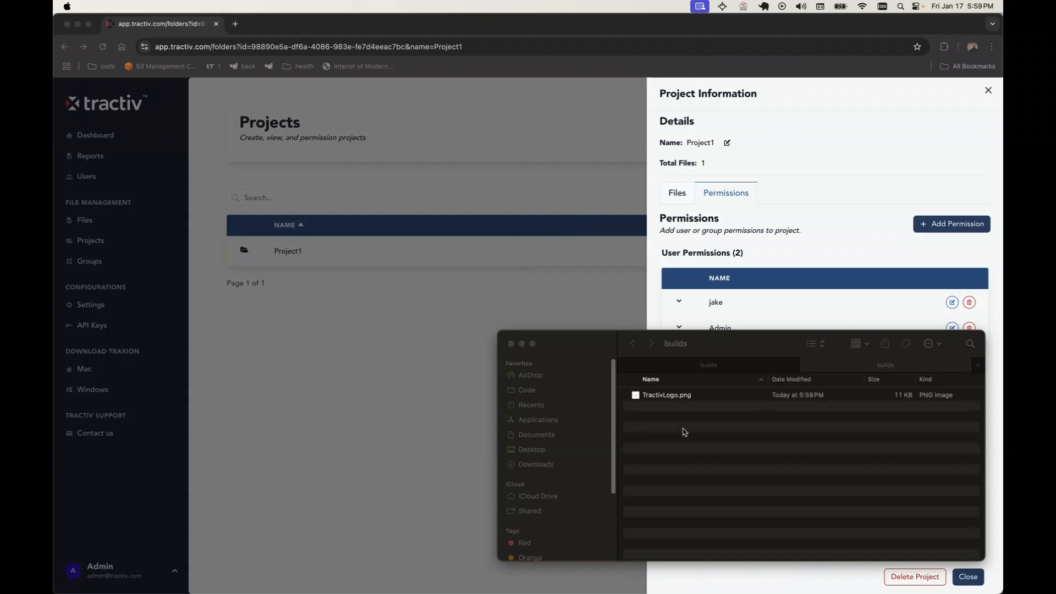
pyautogui.click(702, 439)
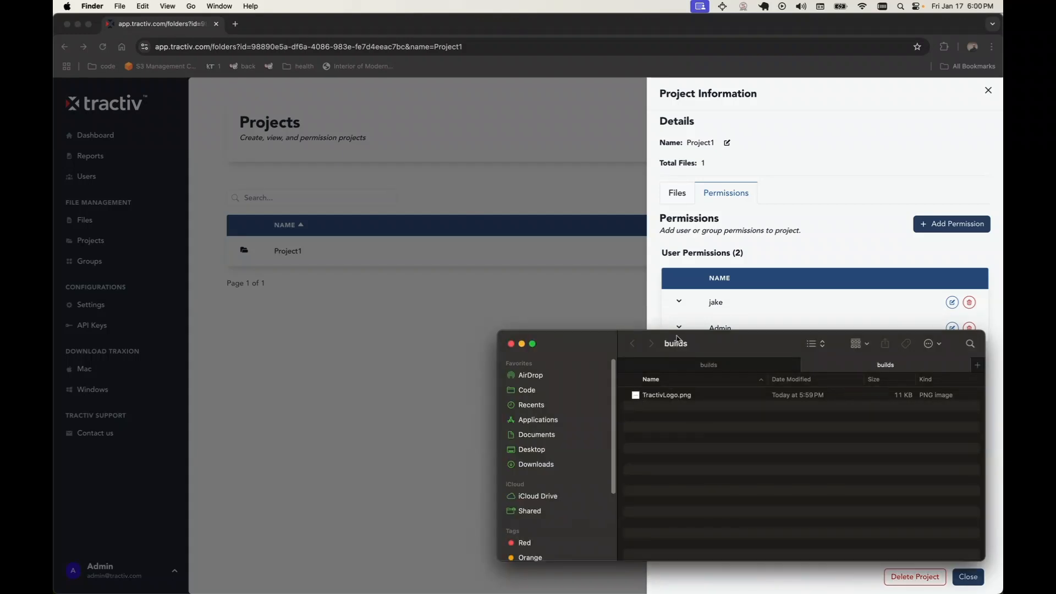
# View the exported TractivLogo.png from the builds folder in Preview and close it.
pyautogui.doubleClick(680, 397)
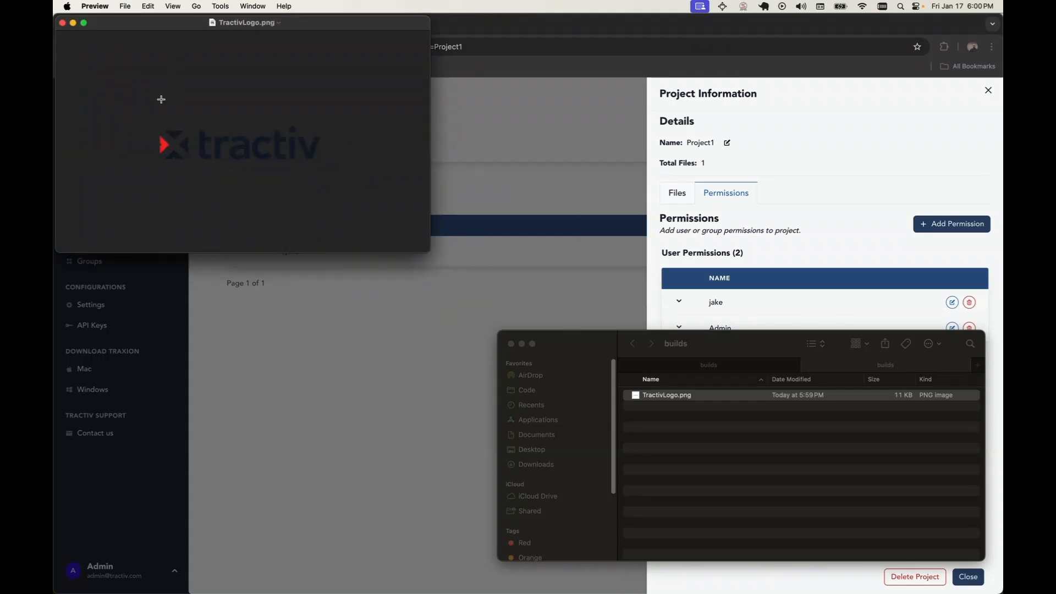
pyautogui.moveTo(264, 27); pyautogui.dragTo(331, 65)
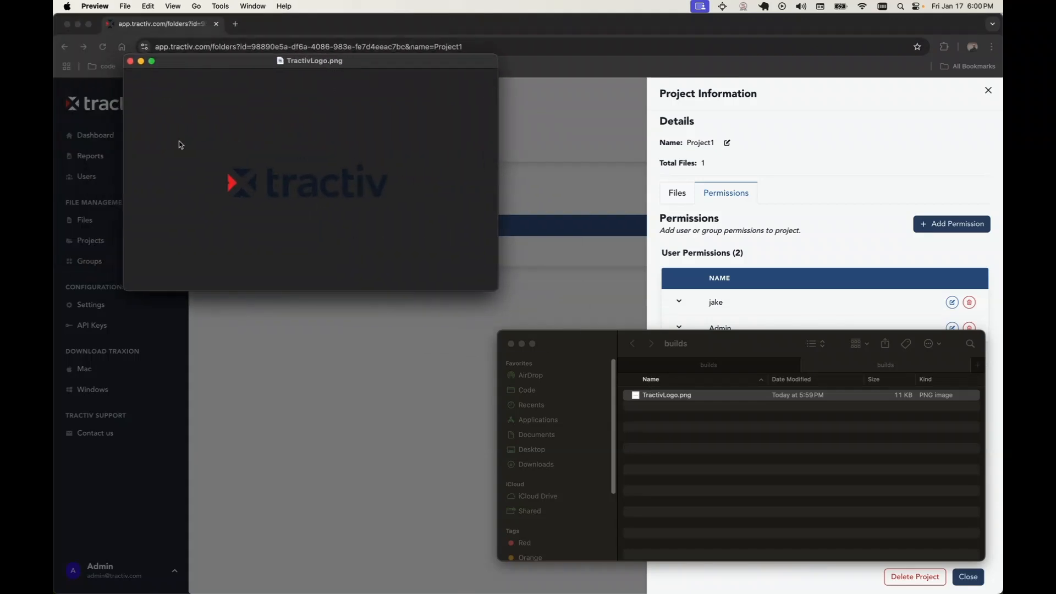
pyautogui.click(131, 61)
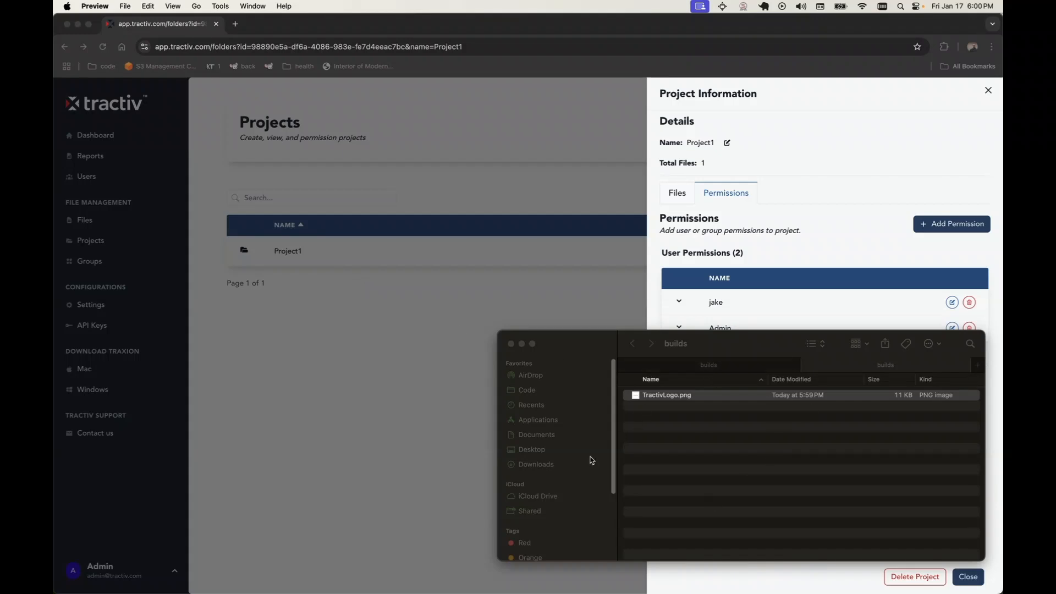
# Return to Chrome, remove the non-admin user's permission from Project1, and close the project information.
pyautogui.click(437, 449)
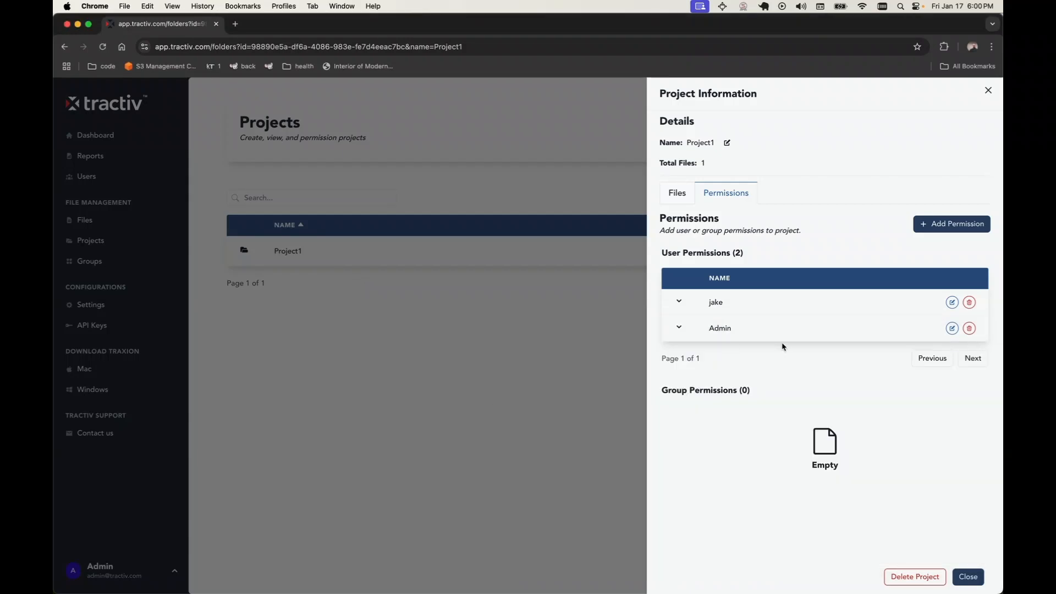
pyautogui.click(970, 303)
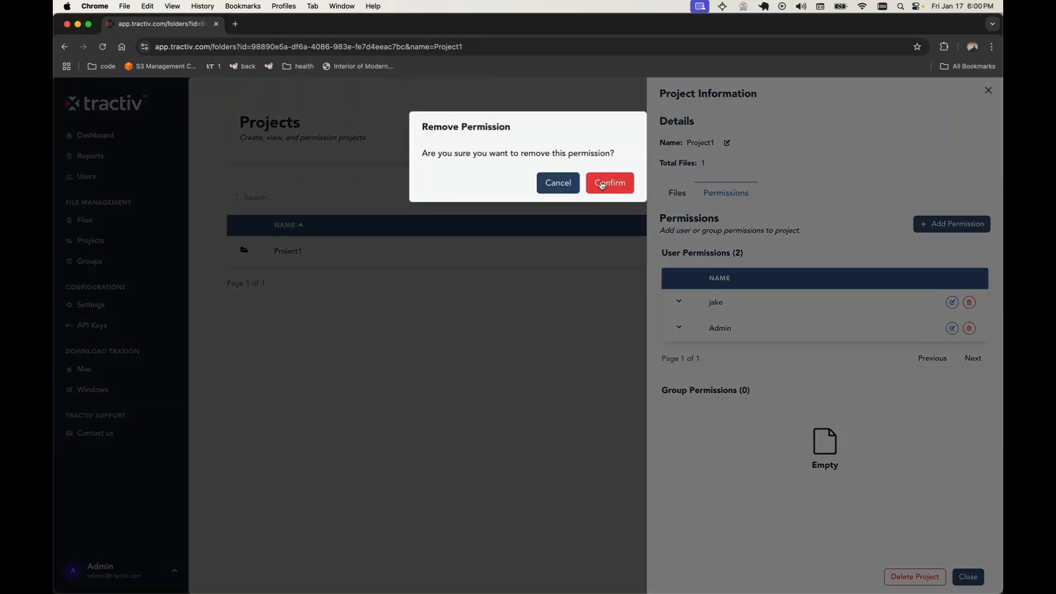
pyautogui.click(602, 186)
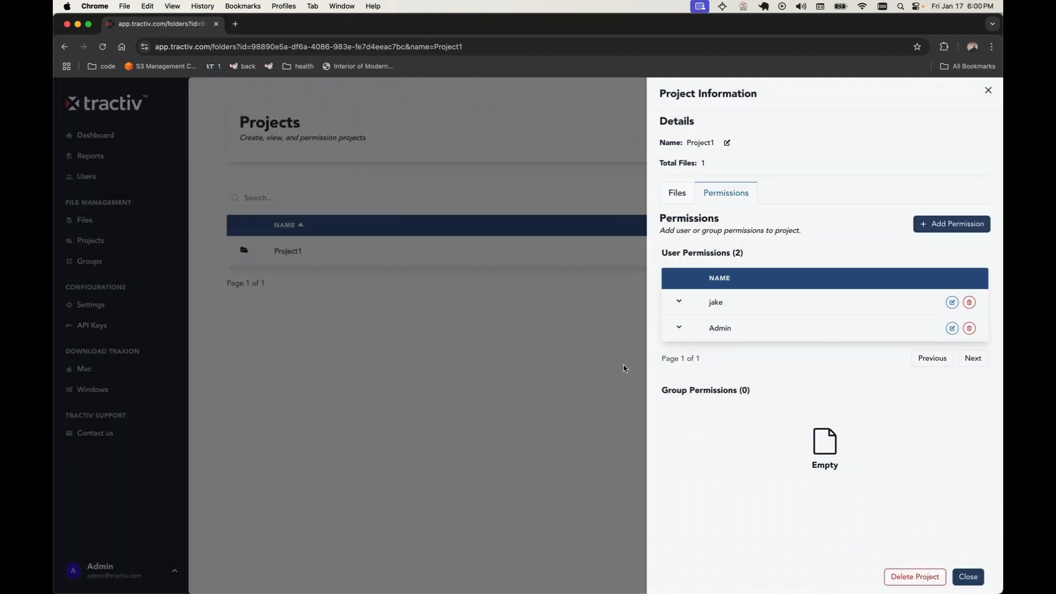
pyautogui.click(433, 415)
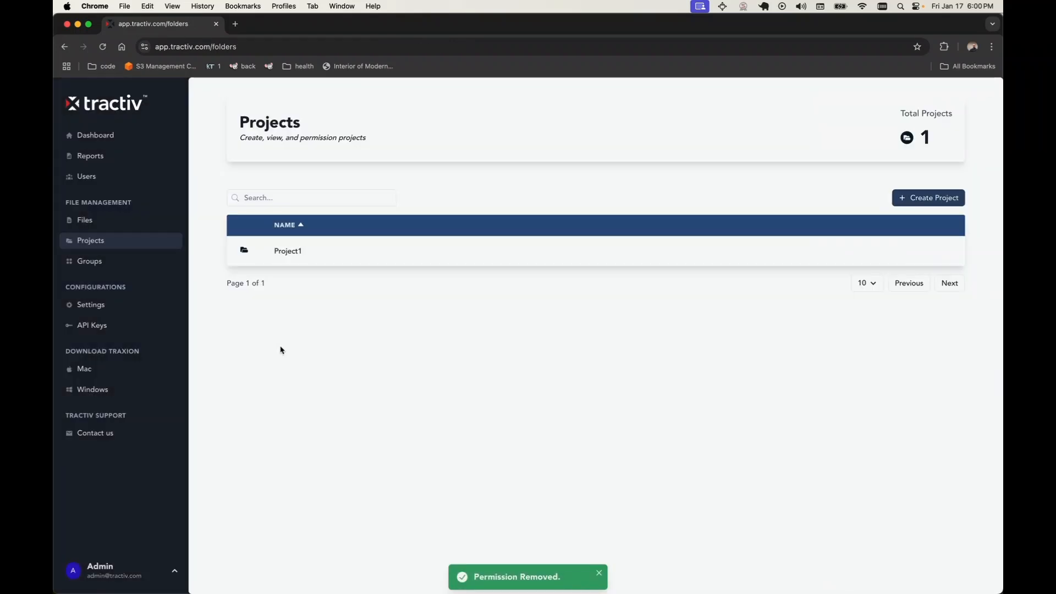
# Create a new user group named Group1.
pyautogui.click(101, 267)
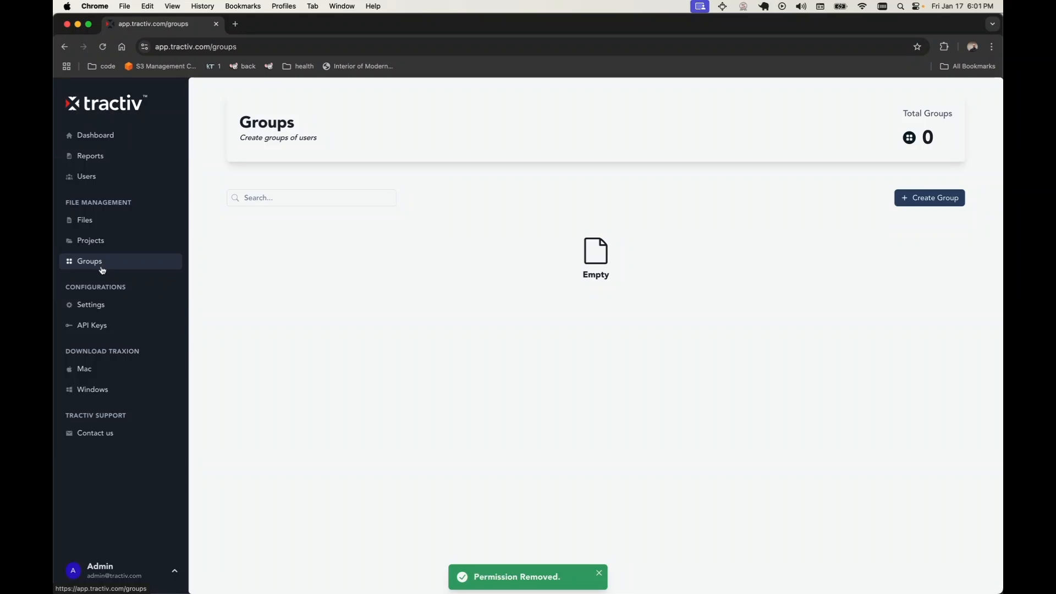
pyautogui.click(904, 201)
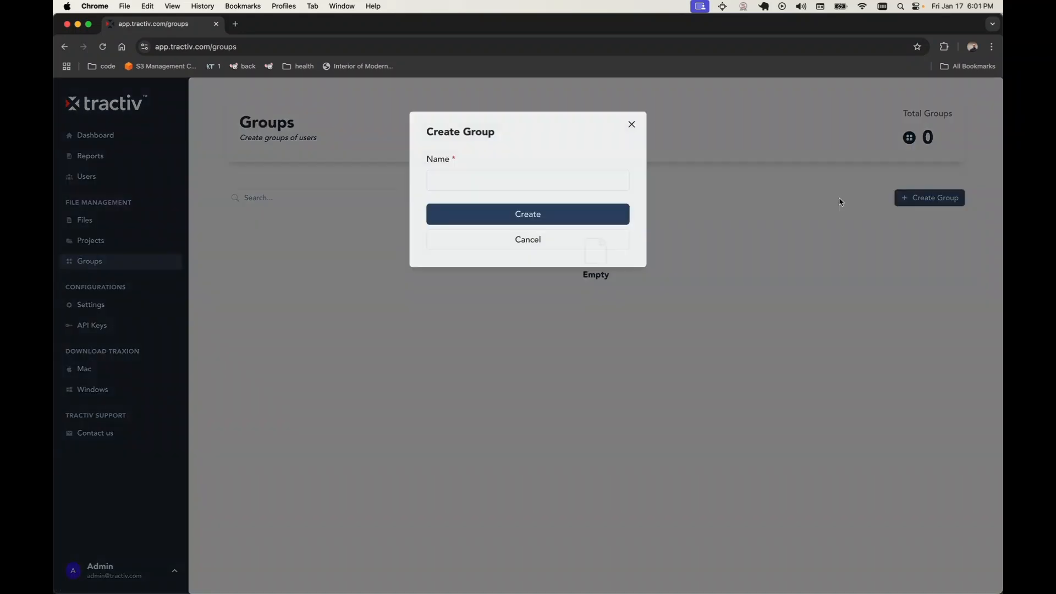
pyautogui.click(548, 178)
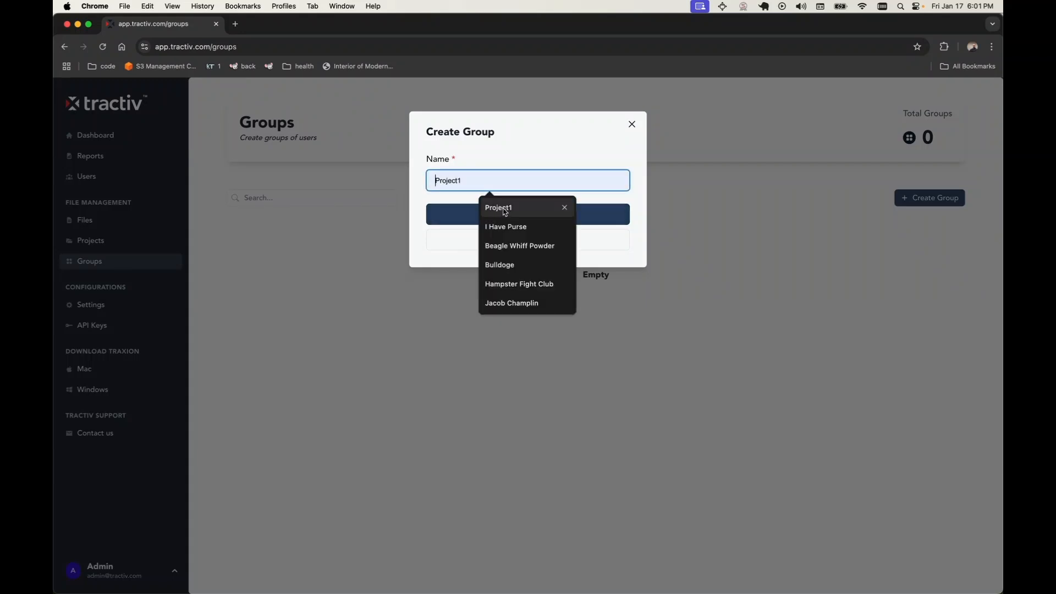
pyautogui.write('gr')
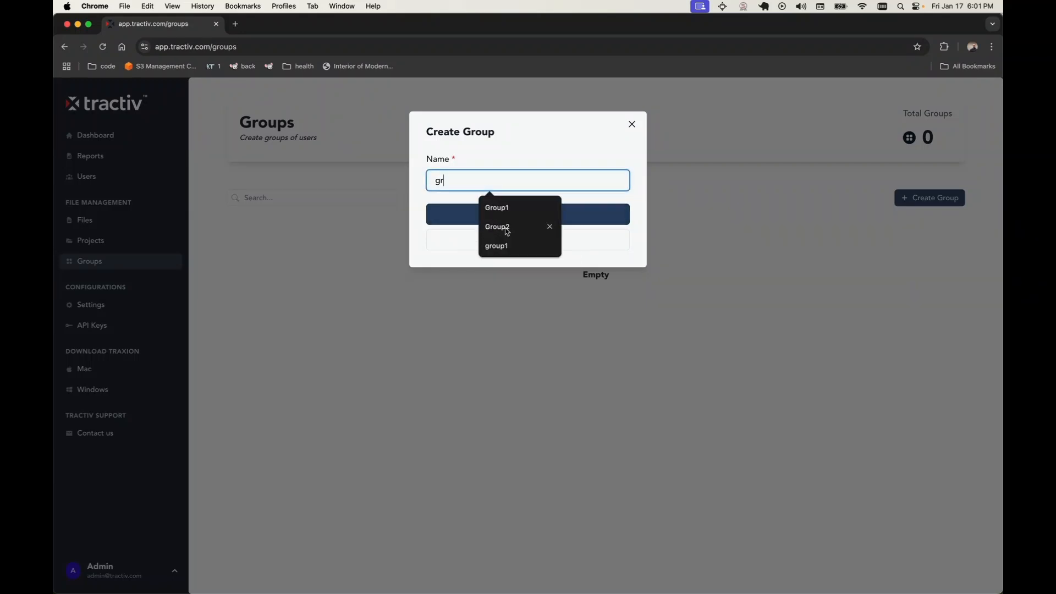
pyautogui.click(504, 215)
pyautogui.click(502, 217)
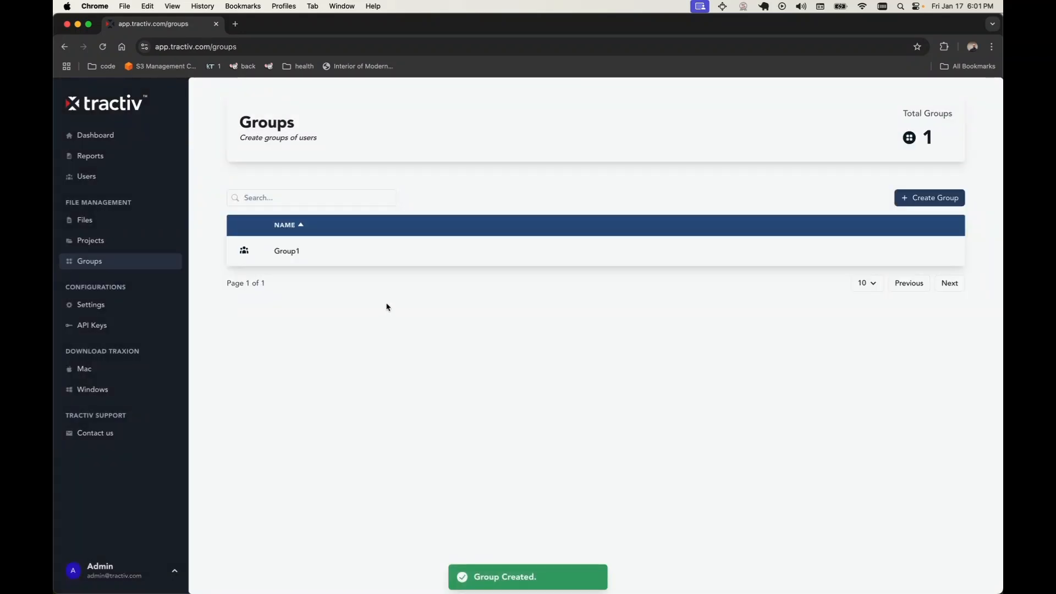
# Add the Admin and the non-admin user as members of Group1, and close the group information.
pyautogui.click(401, 256)
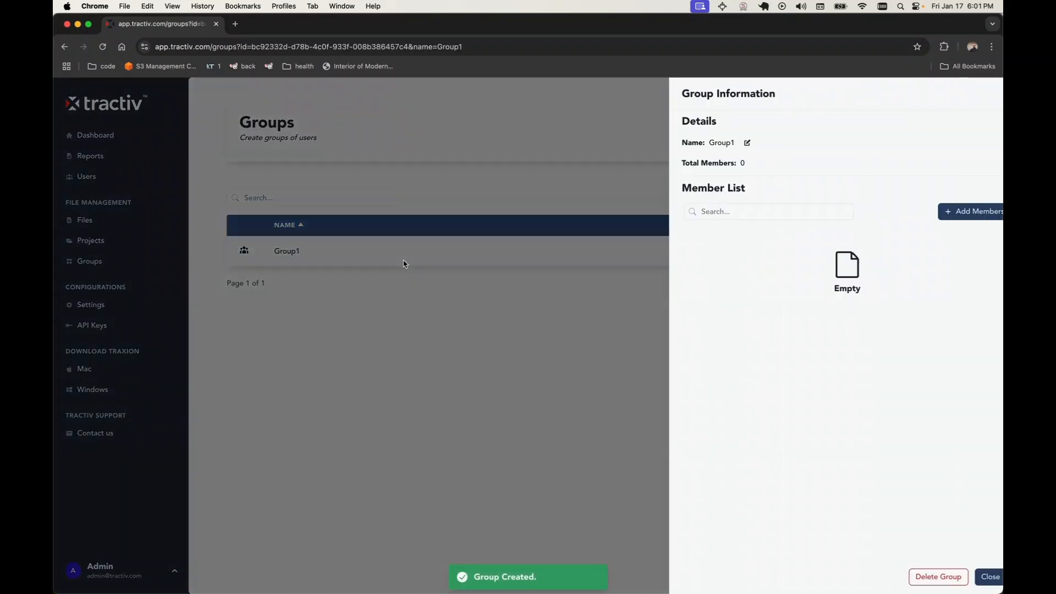
pyautogui.click(960, 213)
pyautogui.click(550, 168)
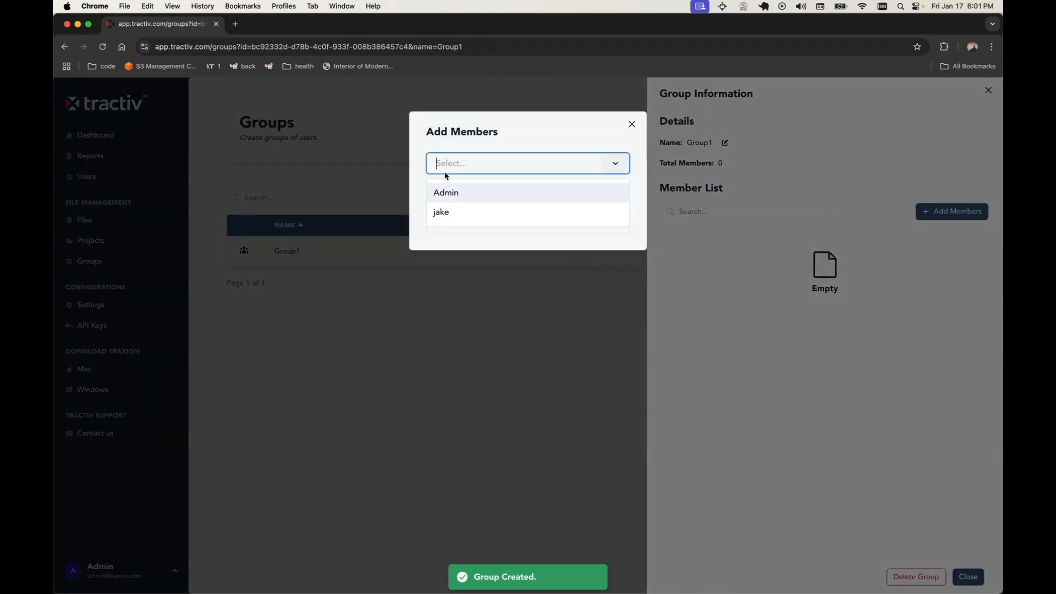
pyautogui.click(450, 192)
pyautogui.click(504, 163)
pyautogui.click(504, 163)
pyautogui.click(493, 193)
pyautogui.click(507, 132)
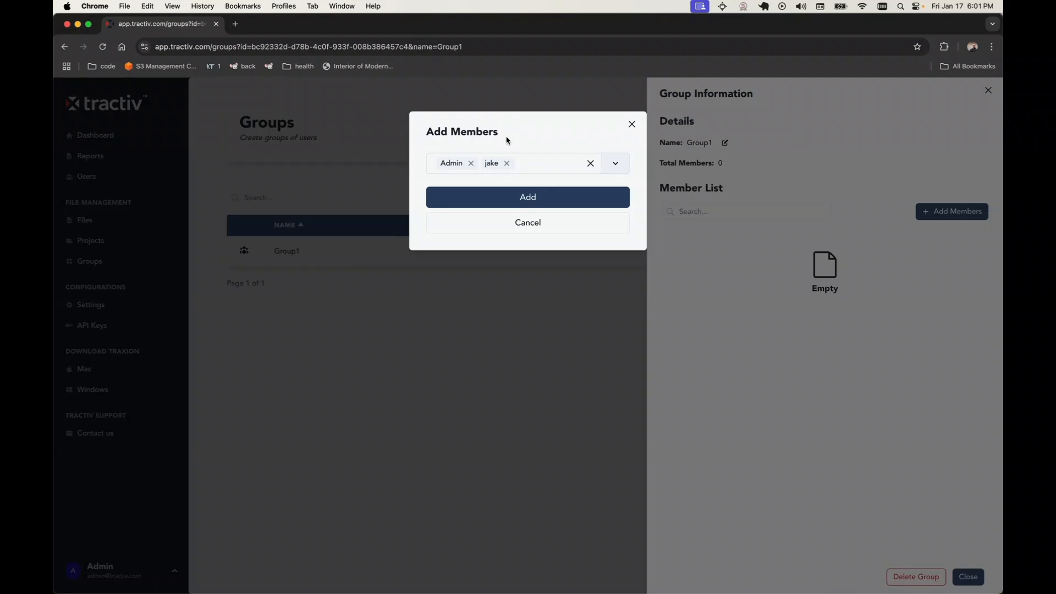
pyautogui.click(505, 199)
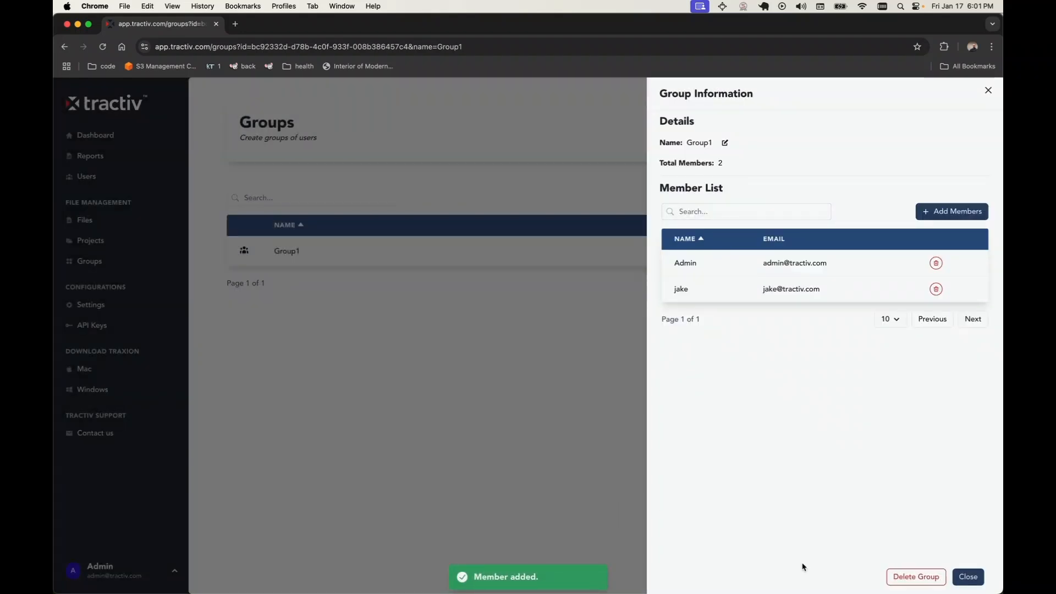
pyautogui.click(501, 374)
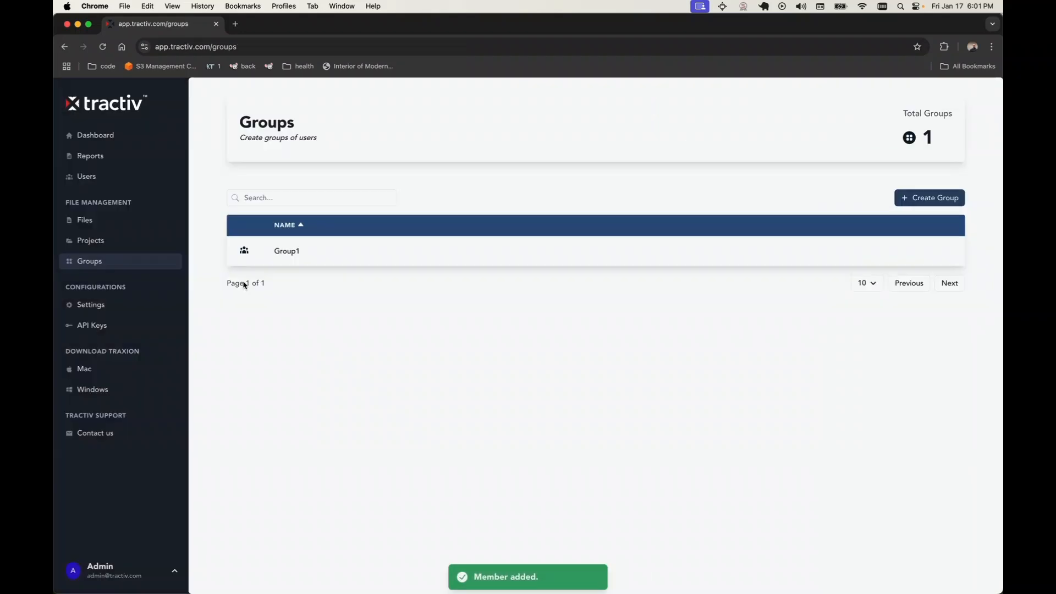
# Add a group permission for Group1 to Project1 with file export allowed, and close the project information.
pyautogui.click(104, 242)
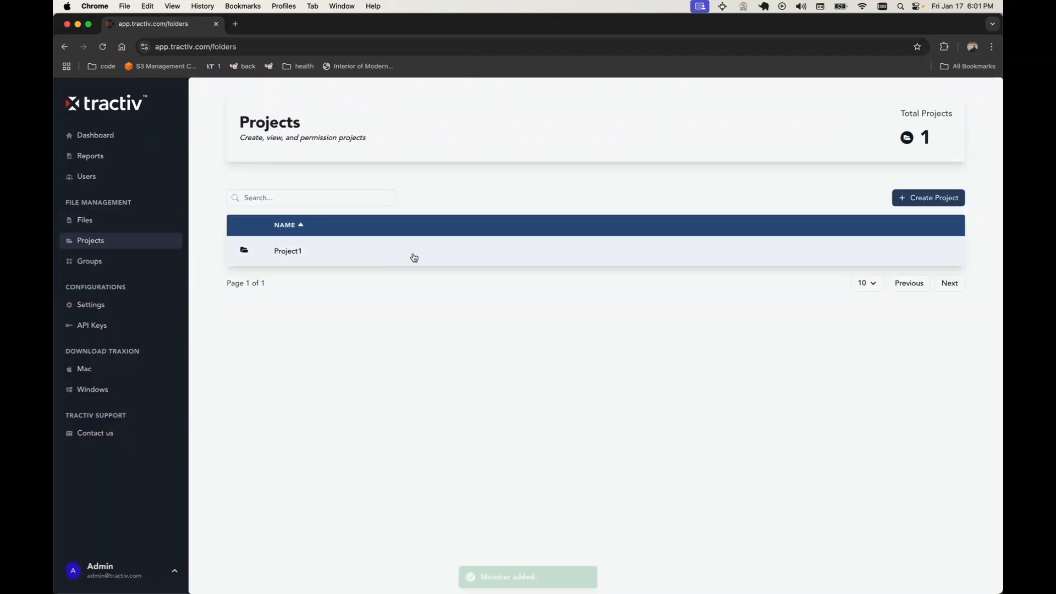
pyautogui.click(360, 261)
pyautogui.click(718, 193)
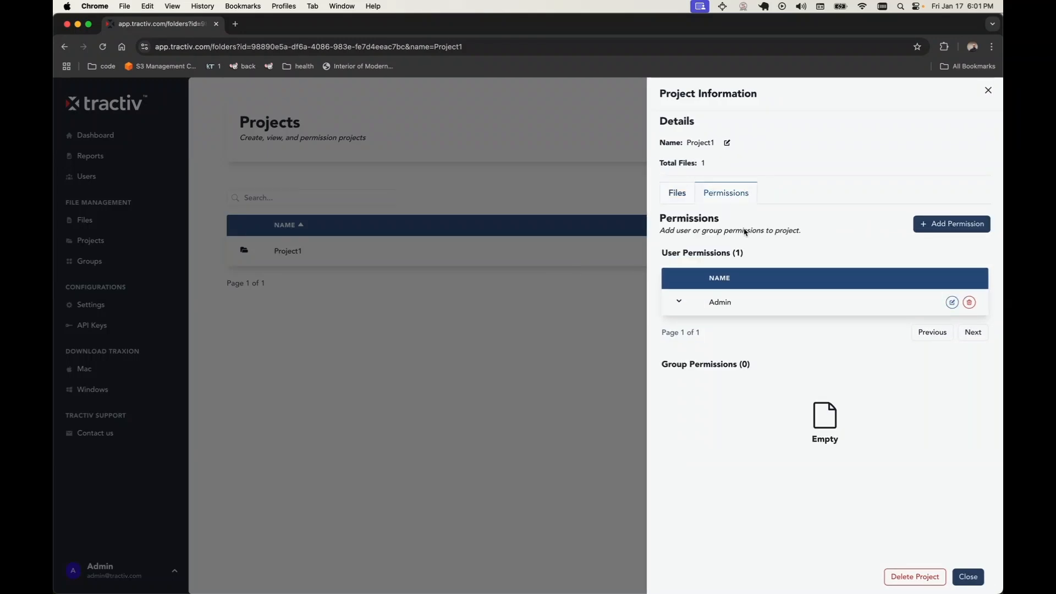
pyautogui.click(943, 229)
pyautogui.click(466, 176)
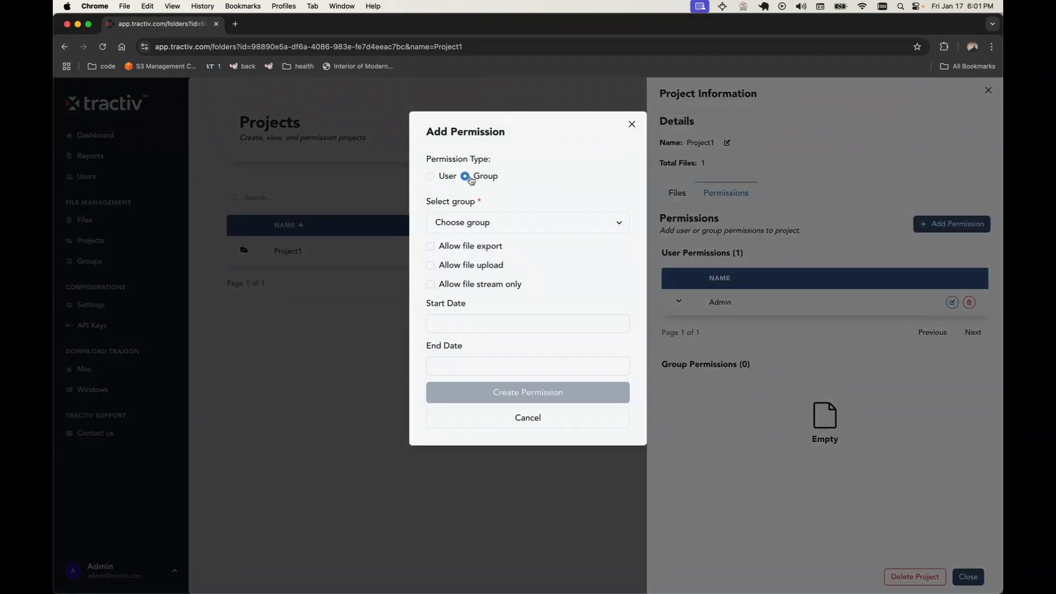
pyautogui.click(484, 226)
pyautogui.click(484, 235)
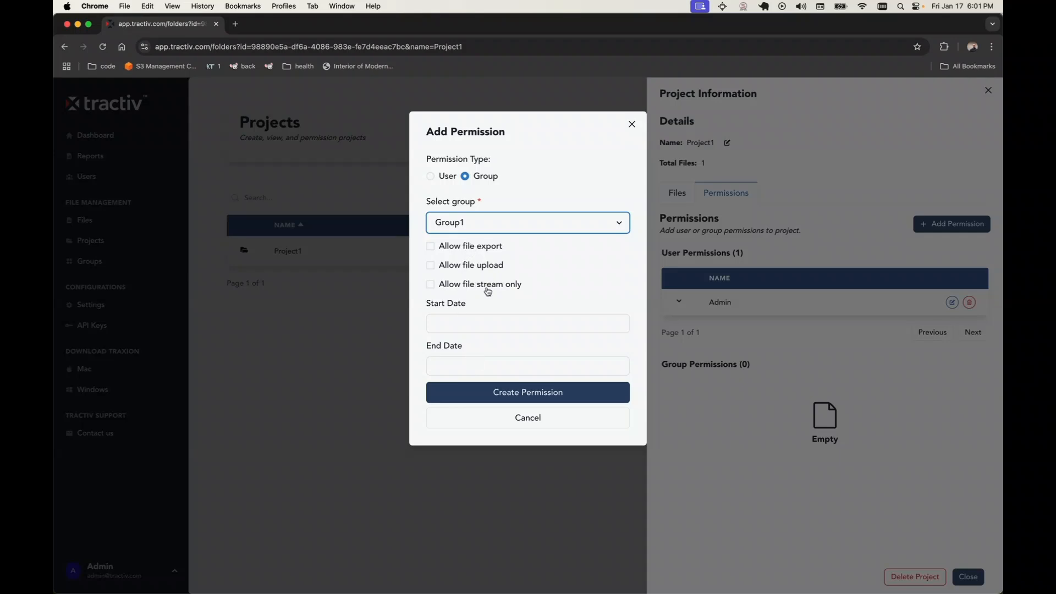
pyautogui.click(487, 246)
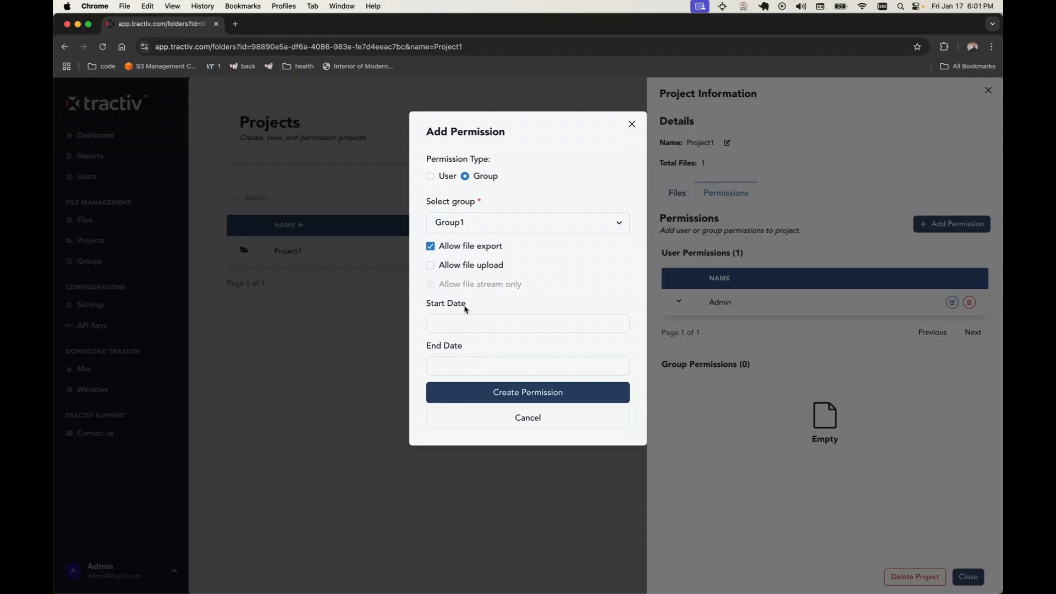
pyautogui.click(447, 395)
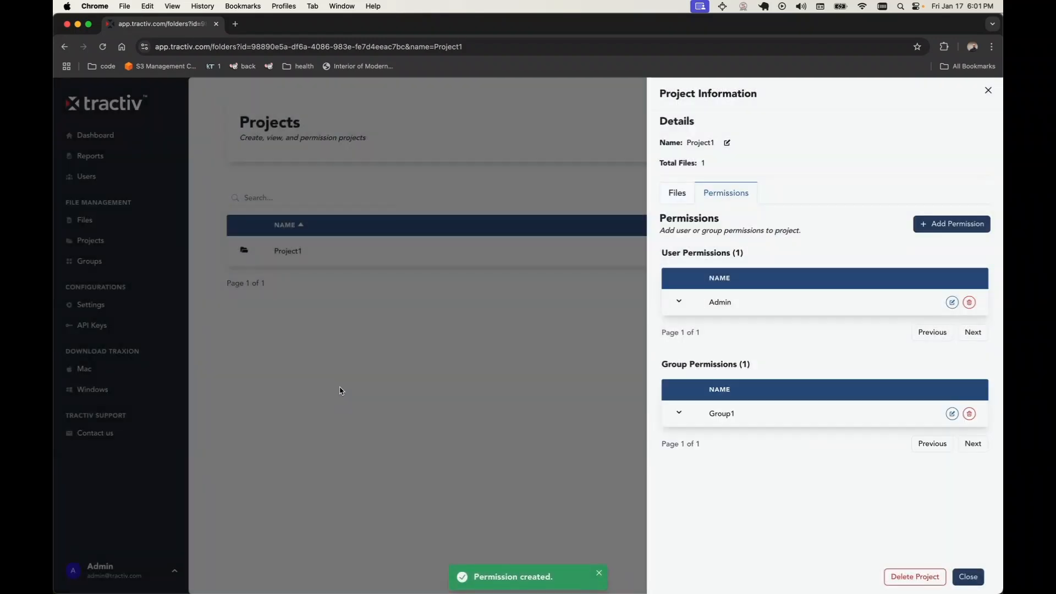
pyautogui.click(340, 390)
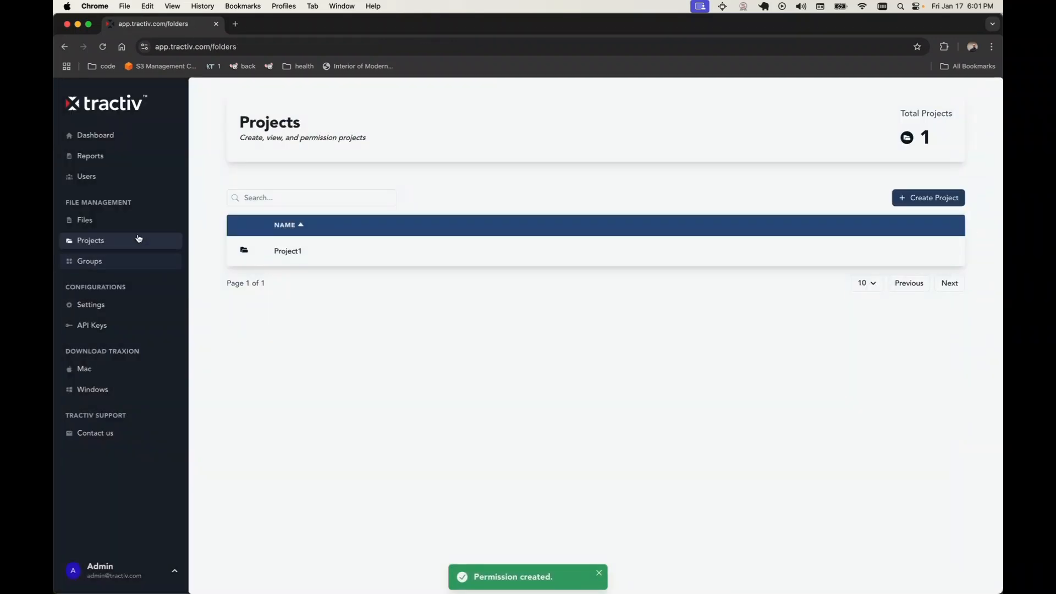
# Open the dashboard to review the latest transactions and the transactions by category.
pyautogui.click(94, 137)
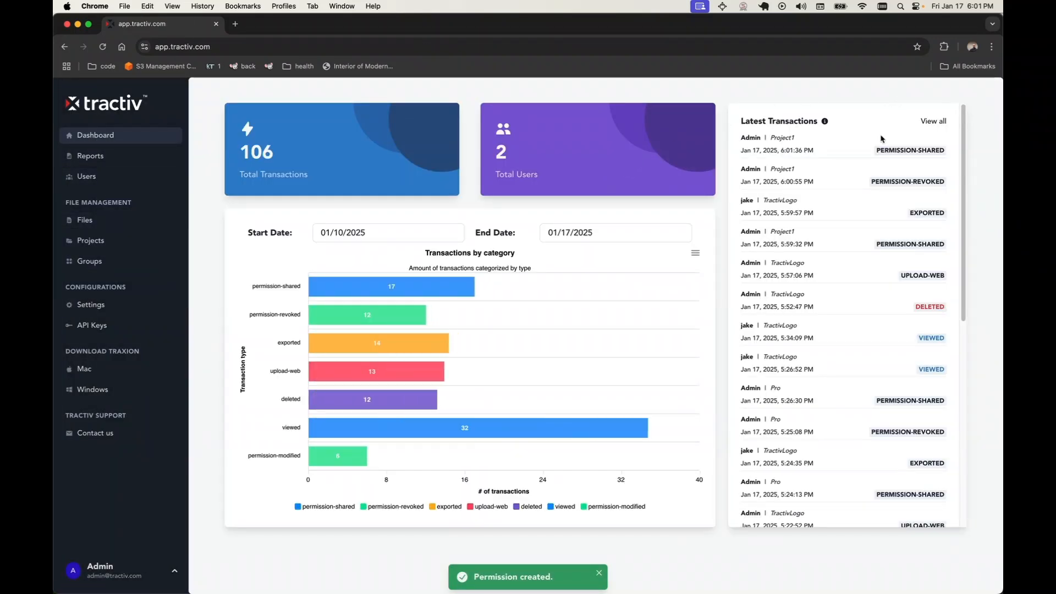